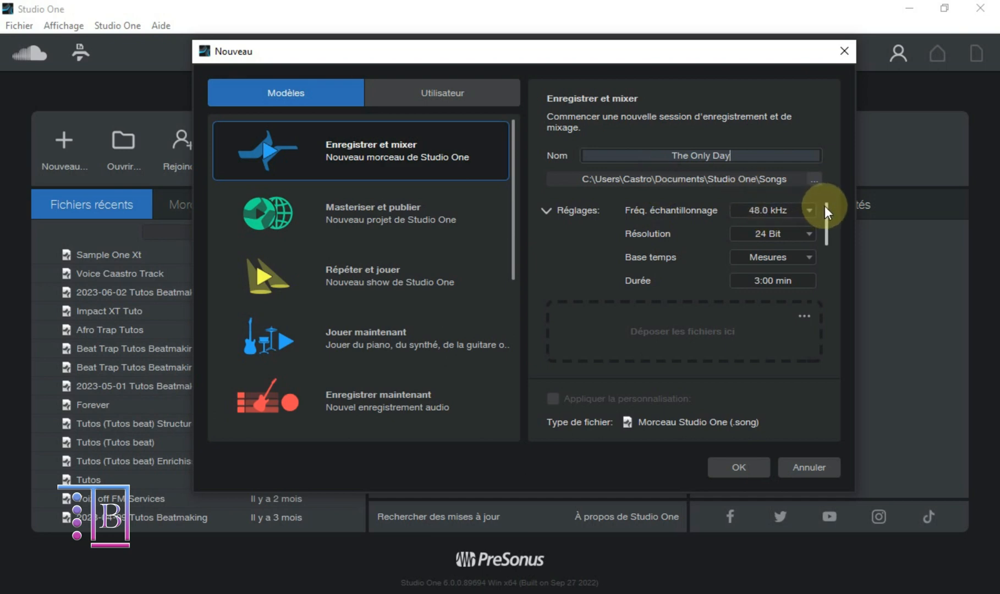
Step: Create the new Enregistrer et mixer song "The Only Day" at 48.0 kHz and 24 Bit
{"action": "mouse_move", "coordinate": [825, 216]}
{"action": "left_mouse_down"}
{"action": "mouse_move", "coordinate": [835, 263]}
{"action": "mouse_move", "coordinate": [835, 207]}
{"action": "mouse_move", "coordinate": [826, 235]}
{"action": "mouse_move", "coordinate": [825, 214]}
{"action": "left_mouse_up"}
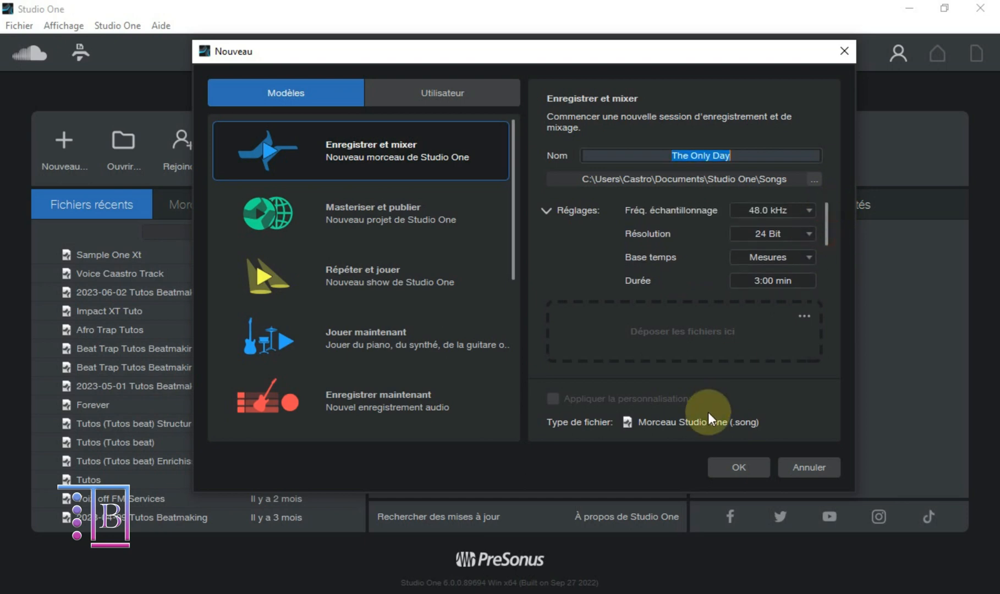
{"action": "left_click", "coordinate": [735, 458]}
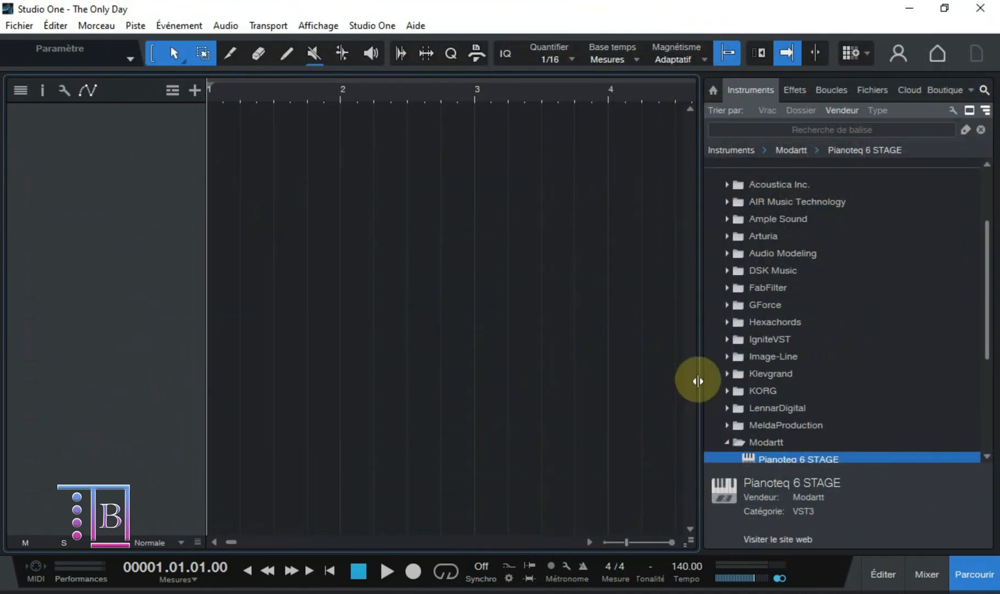
Step: Narrow the browser and add Modartt's Pianoteq 6 STAGE to the arrangement as a new instrument track
{"action": "left_click_drag", "start_coordinate": [697, 380], "coordinate": [830, 378]}
{"action": "scroll", "coordinate": [839, 377], "scroll_direction": "up", "scroll_amount": 2}
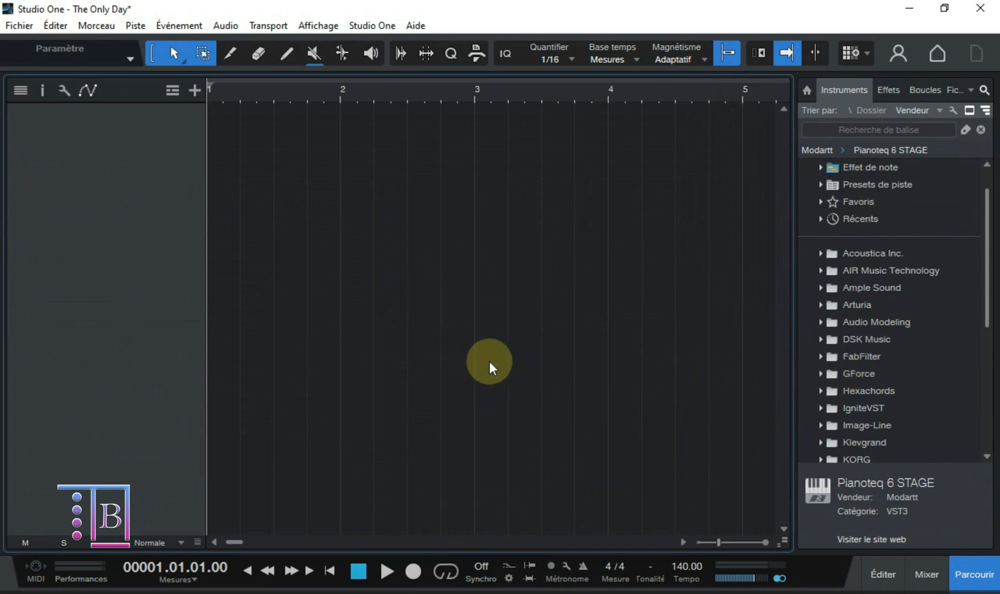
{"action": "scroll", "coordinate": [842, 303], "scroll_direction": "down", "scroll_amount": 5}
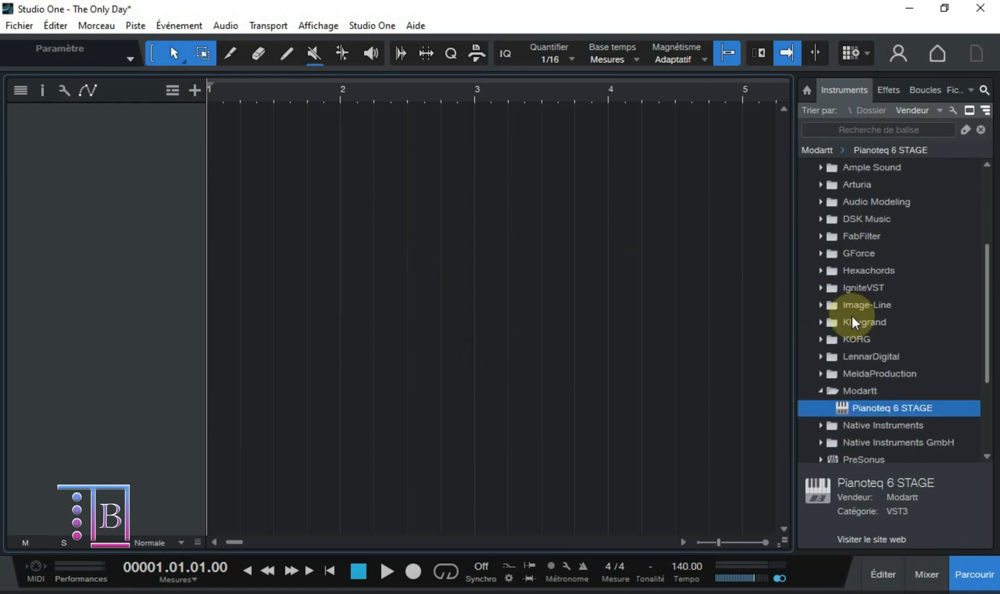
{"action": "left_click_drag", "start_coordinate": [865, 356], "coordinate": [212, 117]}
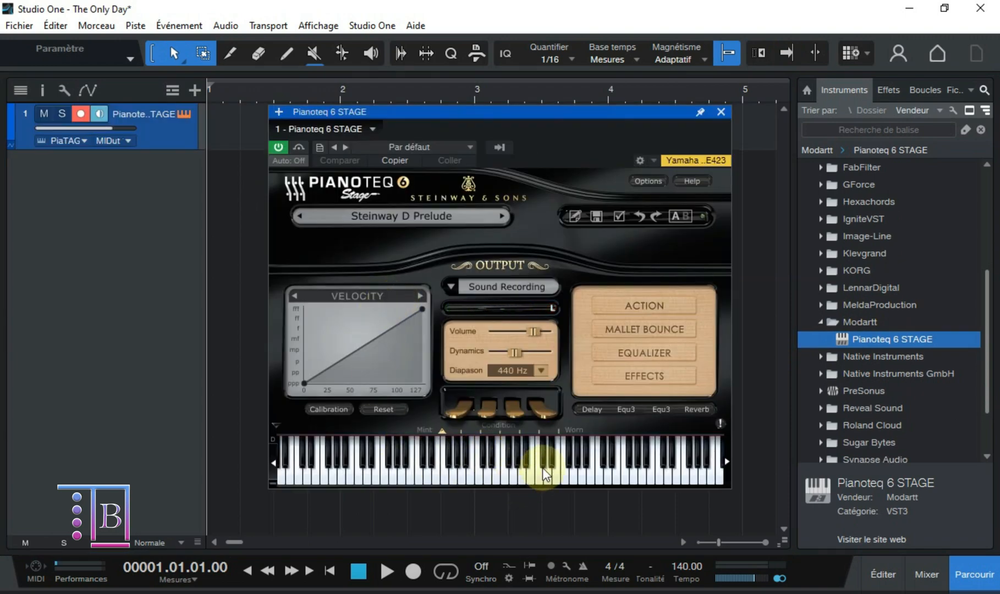
Step: Audition several mid-range notes on Pianoteq's virtual keyboard with the Steinway D Prelude preset, leaving the instrument window closed
{"action": "left_click", "coordinate": [536, 471]}
{"action": "left_click", "coordinate": [520, 473]}
{"action": "left_click", "coordinate": [497, 470]}
{"action": "left_click", "coordinate": [478, 474]}
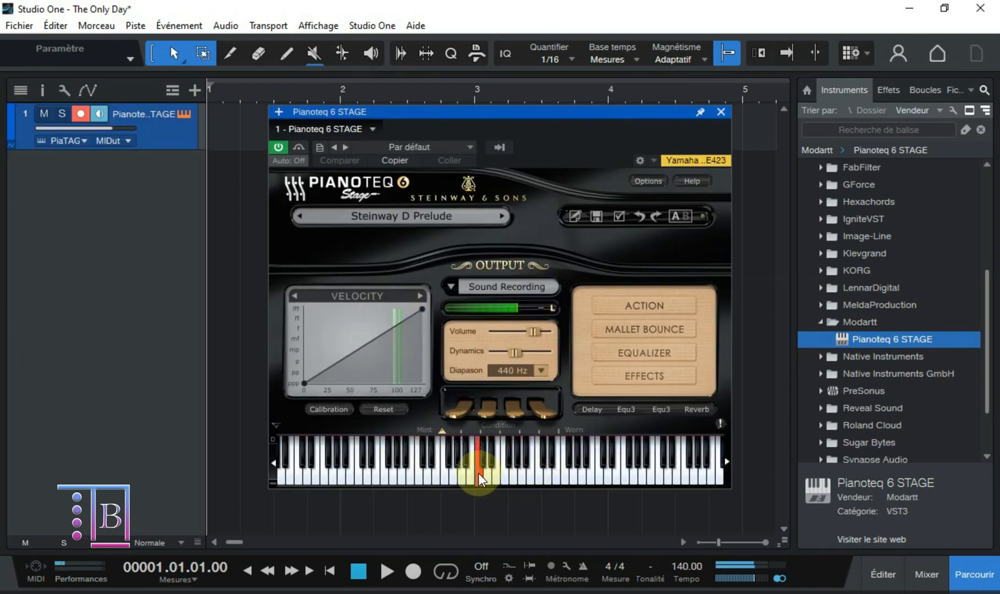
{"action": "left_click", "coordinate": [492, 471]}
{"action": "left_click", "coordinate": [477, 472]}
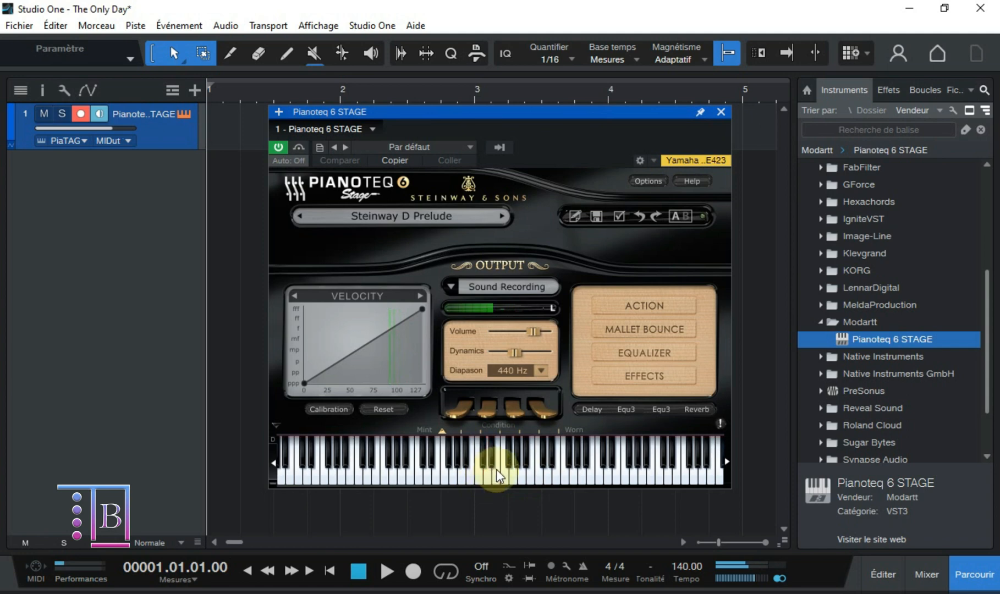
{"action": "left_click", "coordinate": [721, 112]}
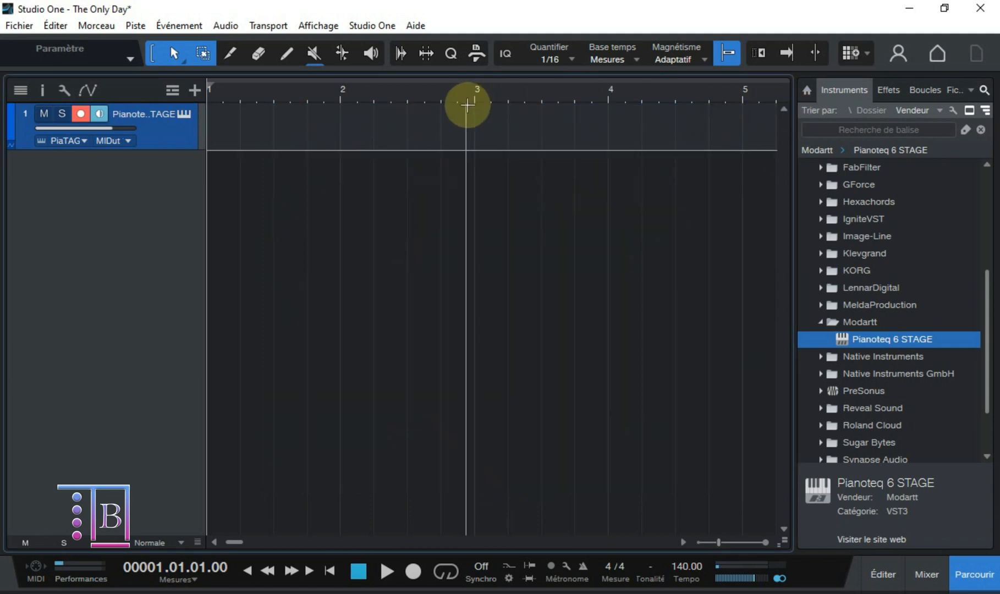
Step: Set the loop range from bar 1 to bar 9 and enable looping
{"action": "scroll", "coordinate": [479, 157], "scroll_direction": "down", "scroll_amount": 1}
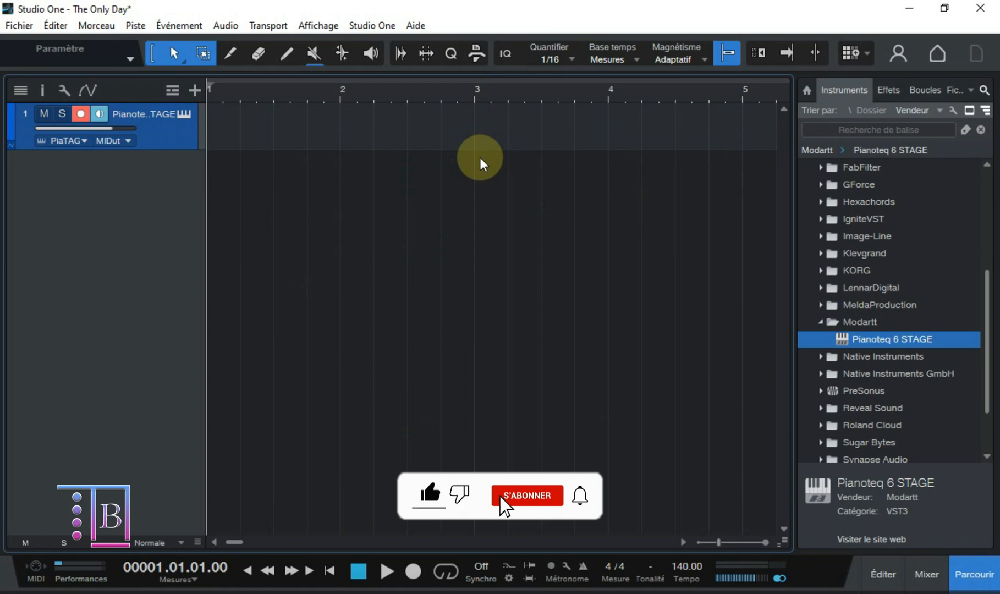
{"action": "key", "text": "w"}
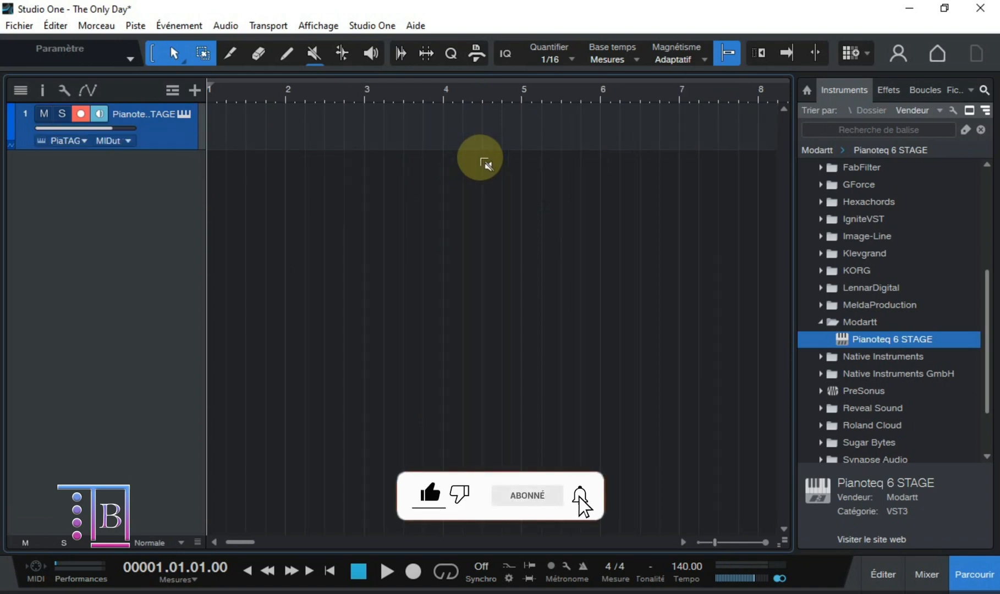
{"action": "key", "text": "w"}
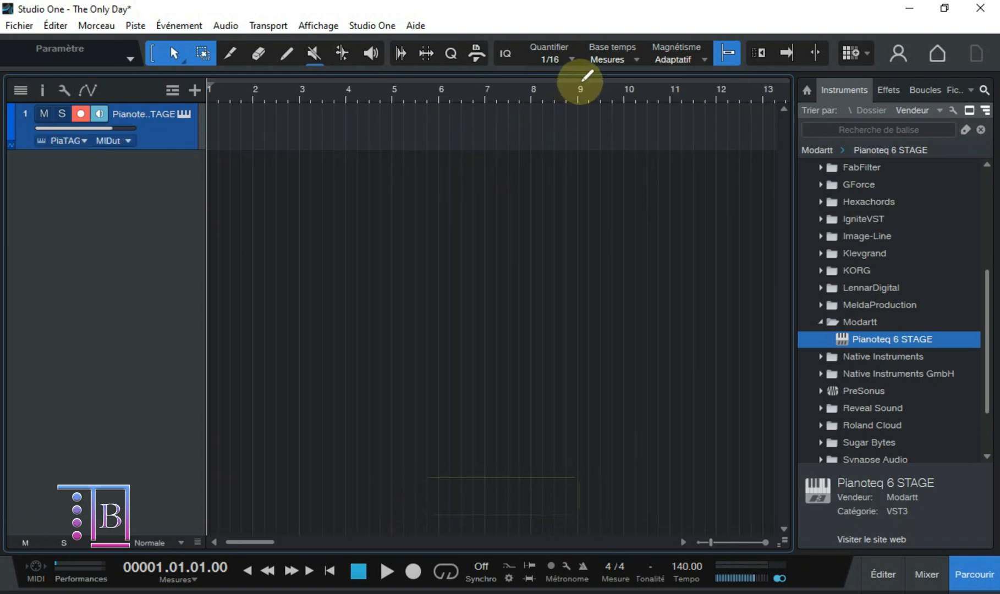
{"action": "left_click_drag", "start_coordinate": [587, 76], "coordinate": [209, 77]}
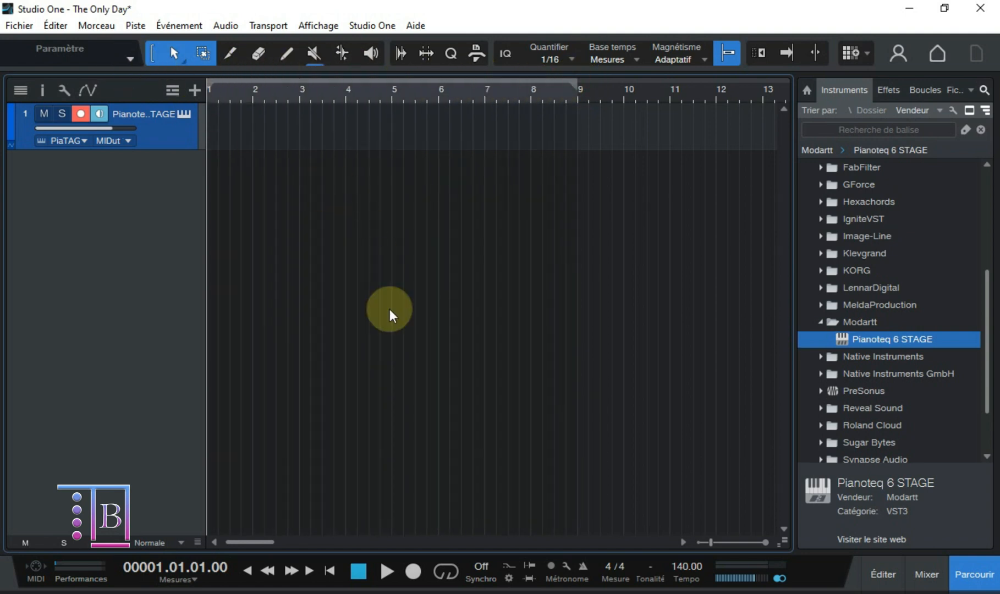
{"action": "left_click", "coordinate": [444, 570]}
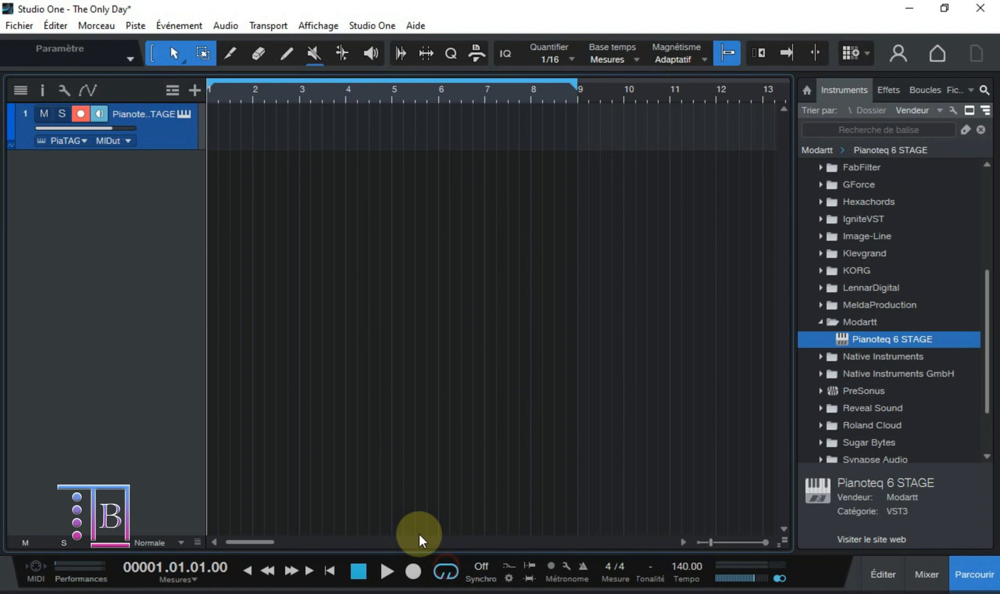
Step: Turn on the metronome and set the song tempo to 100 while checking it in playback
{"action": "left_click", "coordinate": [583, 567]}
{"action": "left_click", "coordinate": [385, 569]}
{"action": "double_click", "coordinate": [685, 567]}
{"action": "type", "text": "120"}
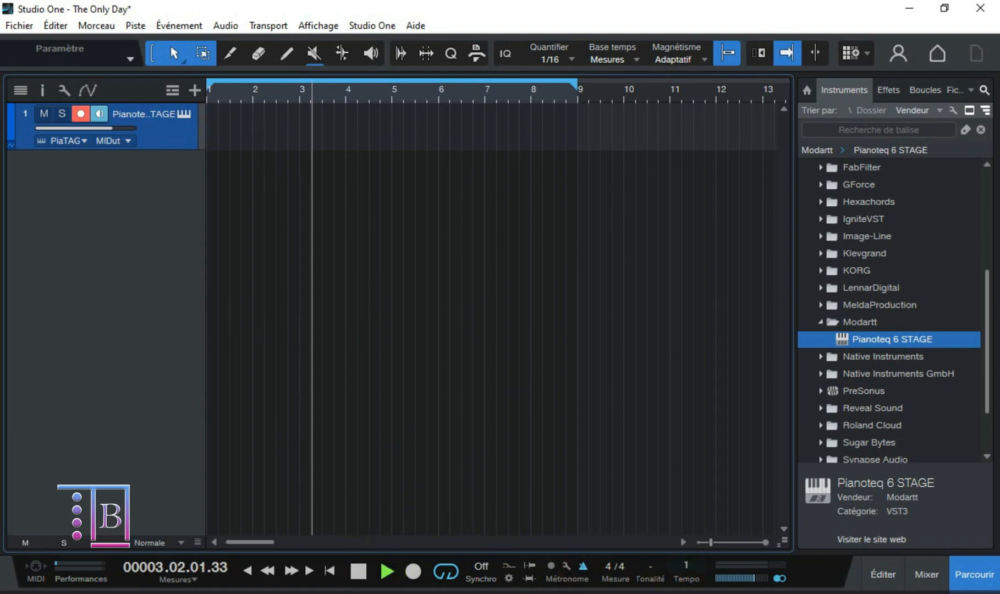
{"action": "key", "text": "Return"}
{"action": "left_click", "coordinate": [387, 569]}
{"action": "double_click", "coordinate": [683, 567]}
{"action": "type", "text": "110"}
{"action": "key", "text": "Return"}
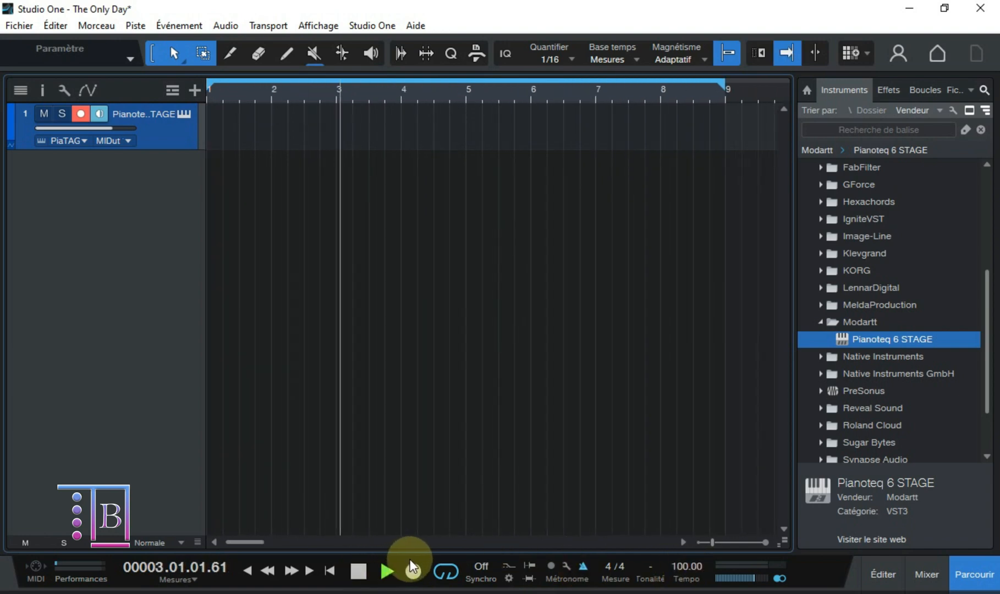
{"action": "left_click", "coordinate": [358, 571]}
Step: Create an empty Pianoteq part spanning bars 1 to 9 and open it in the note editor
{"action": "double_click", "coordinate": [234, 143]}
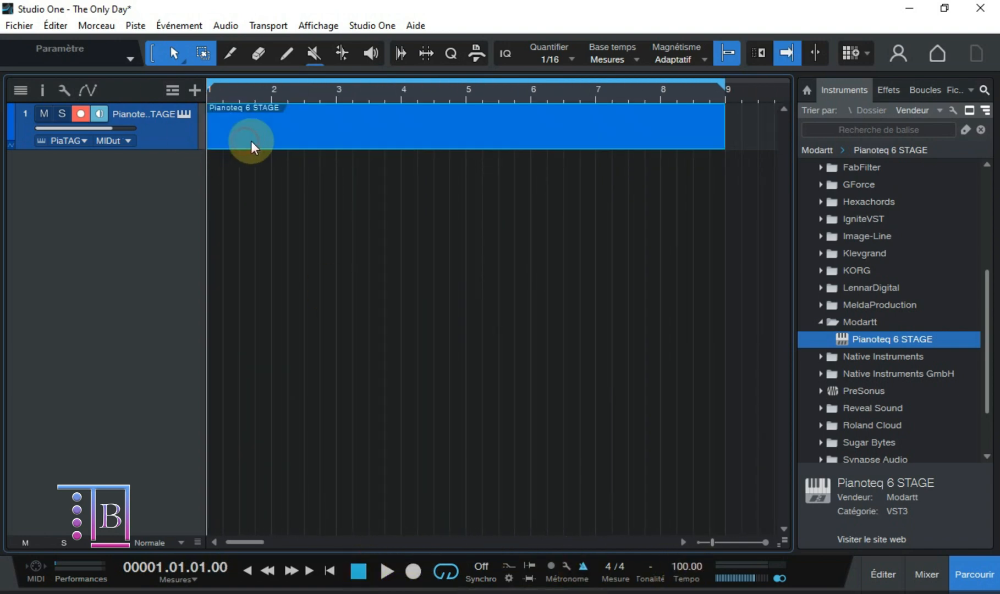
{"action": "double_click", "coordinate": [259, 147]}
{"action": "scroll", "coordinate": [268, 332], "scroll_direction": "up", "scroll_amount": 1}
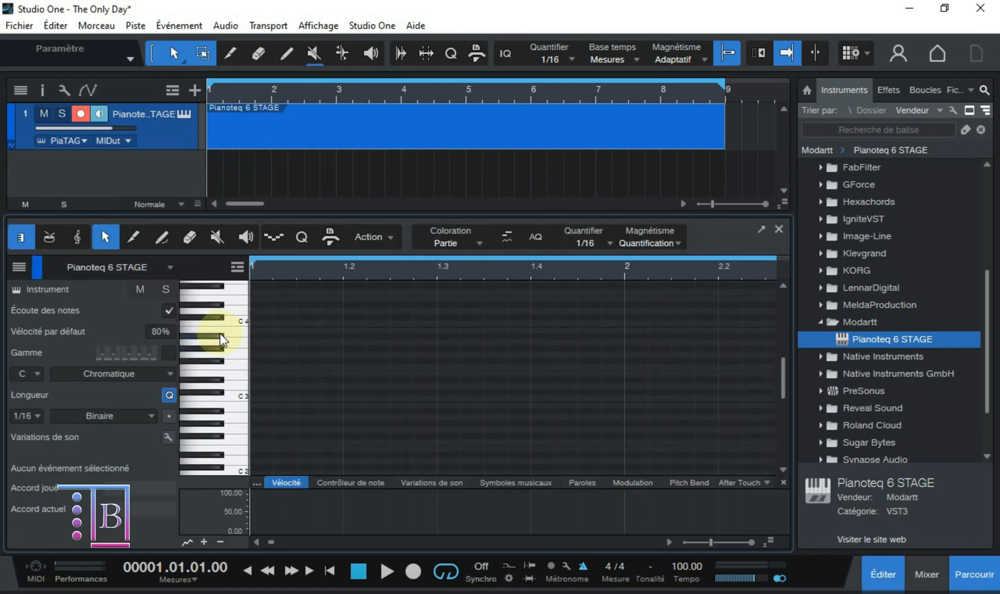
Step: Draw the melody's first phrase across bars 1 and 2, starting on B3 and continuing with A3
{"action": "left_click", "coordinate": [245, 314]}
{"action": "mouse_move", "coordinate": [246, 353]}
{"action": "left_mouse_down"}
{"action": "mouse_move", "coordinate": [248, 363]}
{"action": "mouse_move", "coordinate": [223, 338]}
{"action": "mouse_move", "coordinate": [224, 347]}
{"action": "mouse_move", "coordinate": [234, 333]}
{"action": "mouse_move", "coordinate": [318, 330]}
{"action": "left_mouse_up"}
{"action": "left_click_drag", "start_coordinate": [324, 342], "coordinate": [424, 342]}
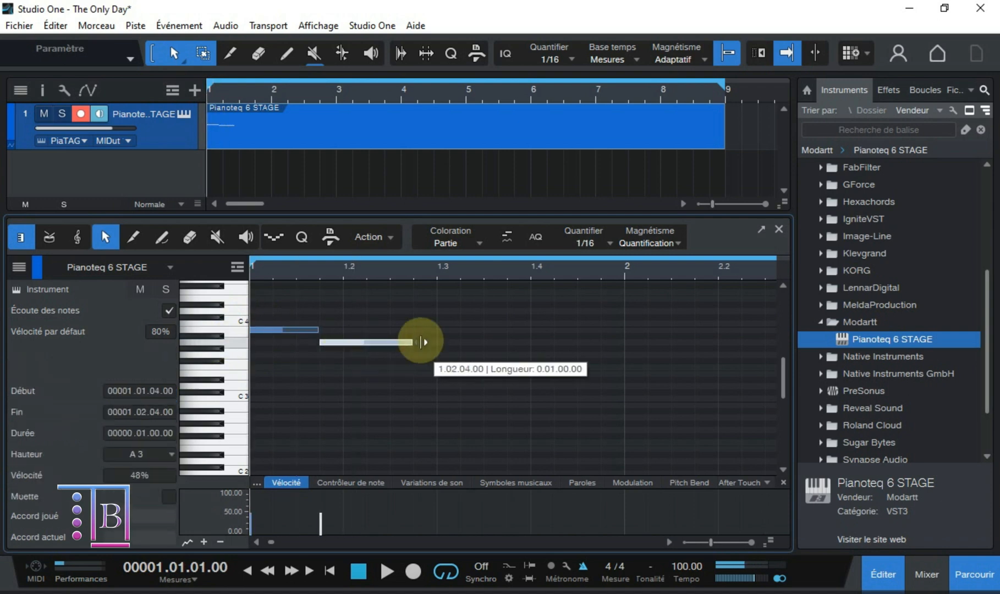
{"action": "left_click_drag", "start_coordinate": [488, 359], "coordinate": [575, 360]}
{"action": "left_click_drag", "start_coordinate": [535, 373], "coordinate": [575, 373]}
{"action": "left_click_drag", "start_coordinate": [580, 385], "coordinate": [715, 373]}
{"action": "left_click_drag", "start_coordinate": [673, 361], "coordinate": [762, 361]}
Step: Add the rising second phrase leading to B3 and A3 at bar 3, adjust its note lengths and check playback
{"action": "left_click_drag", "start_coordinate": [489, 386], "coordinate": [660, 374]}
{"action": "left_click_drag", "start_coordinate": [649, 322], "coordinate": [698, 321]}
{"action": "left_click_drag", "start_coordinate": [687, 337], "coordinate": [747, 336]}
{"action": "key", "text": "space"}
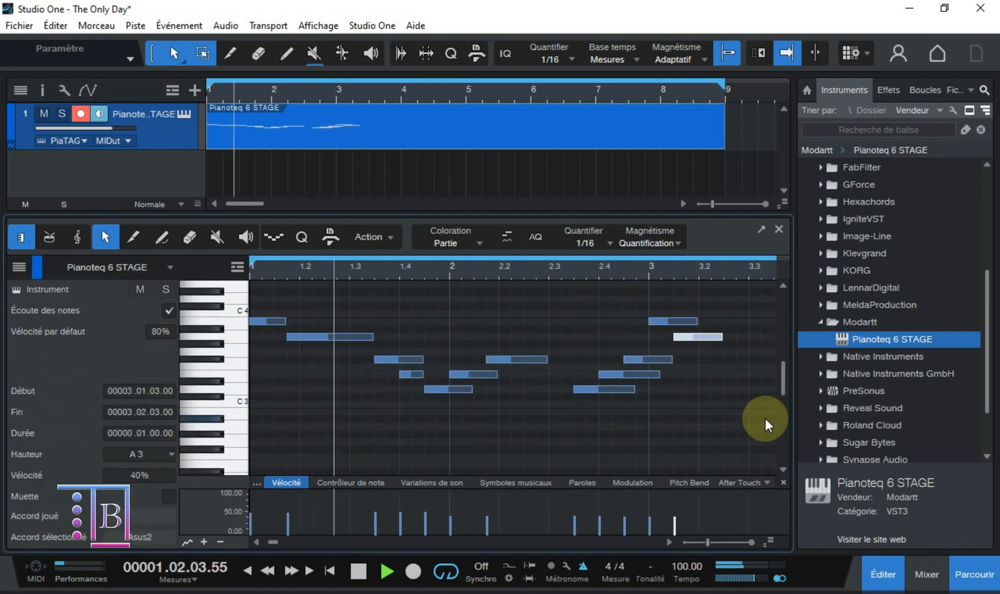
{"action": "mouse_move", "coordinate": [635, 373]}
{"action": "left_mouse_down"}
{"action": "mouse_move", "coordinate": [707, 374]}
{"action": "mouse_move", "coordinate": [642, 390]}
{"action": "left_mouse_up"}
{"action": "key", "text": "space"}
{"action": "key", "text": "space"}
Step: Draw the low accompaniment notes for bars 1 to 4, including a two-beat D2 at bar 1 and a short C2 at 3.4
{"action": "scroll", "coordinate": [379, 450], "scroll_direction": "down", "scroll_amount": 3}
{"action": "left_click_drag", "start_coordinate": [251, 408], "coordinate": [339, 407]}
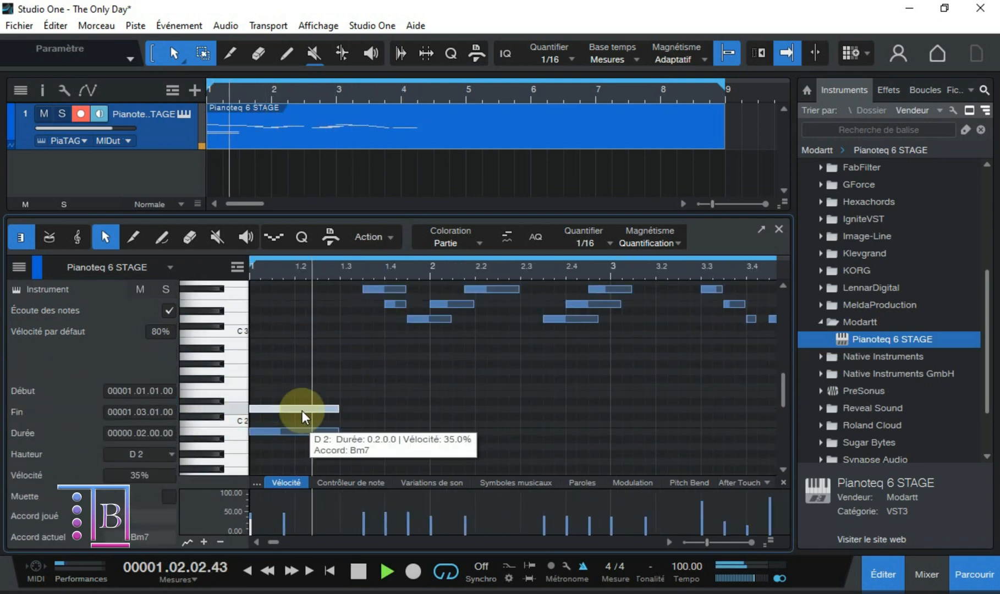
{"action": "left_click_drag", "start_coordinate": [431, 379], "coordinate": [519, 379]}
{"action": "left_click_drag", "start_coordinate": [386, 393], "coordinate": [609, 408]}
{"action": "left_click_drag", "start_coordinate": [386, 445], "coordinate": [429, 445]}
{"action": "left_click_drag", "start_coordinate": [612, 370], "coordinate": [654, 370]}
{"action": "left_click_drag", "start_coordinate": [657, 378], "coordinate": [688, 378]}
{"action": "left_click_drag", "start_coordinate": [501, 393], "coordinate": [544, 393]}
{"action": "left_click_drag", "start_coordinate": [598, 408], "coordinate": [638, 408]}
{"action": "left_click", "coordinate": [567, 421]}
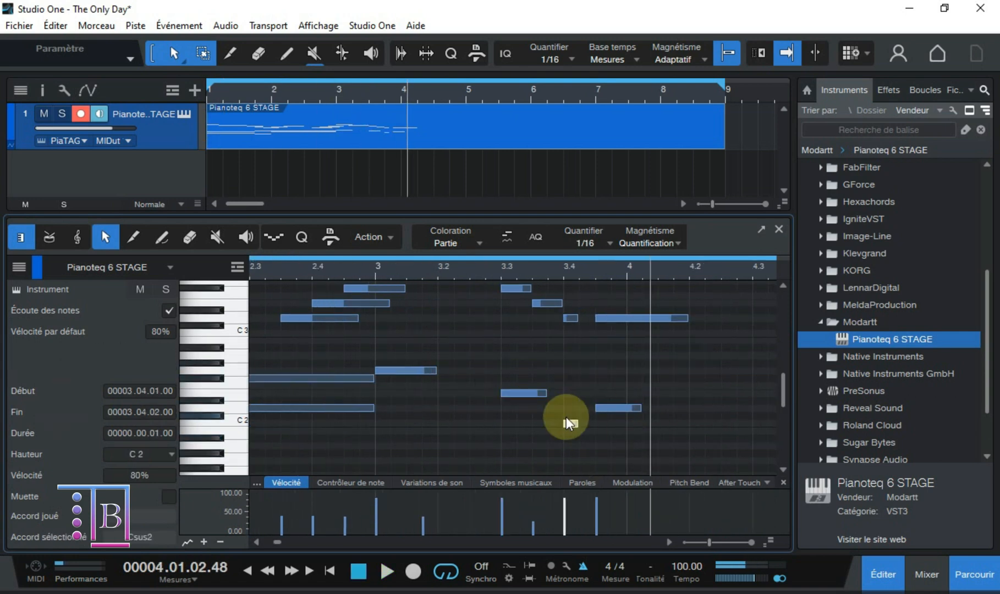
Step: Lower the velocity of the loud notes, add further chord tones including A2 at 3.4.3, and lengthen the bar 4 chord
{"action": "left_click_drag", "start_coordinate": [395, 499], "coordinate": [394, 524]}
{"action": "left_click_drag", "start_coordinate": [504, 408], "coordinate": [553, 408]}
{"action": "left_click_drag", "start_coordinate": [504, 499], "coordinate": [505, 520]}
{"action": "left_click_drag", "start_coordinate": [611, 392], "coordinate": [644, 392]}
{"action": "key", "text": "space"}
{"action": "scroll", "coordinate": [627, 385], "scroll_direction": "down", "scroll_amount": 2}
{"action": "left_click_drag", "start_coordinate": [609, 333], "coordinate": [647, 333]}
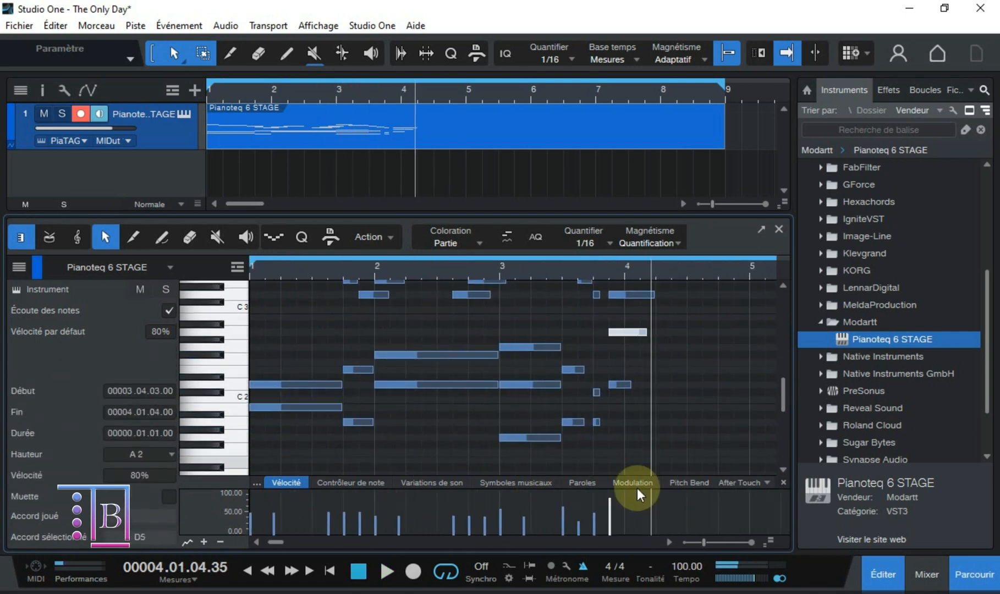
{"action": "left_click_drag", "start_coordinate": [609, 498], "coordinate": [609, 518]}
{"action": "left_click_drag", "start_coordinate": [647, 362], "coordinate": [716, 362]}
Step: Select the three notes of the first chord in bar 3 and set their duration to 0.01.01.00
{"action": "scroll", "coordinate": [563, 373], "scroll_direction": "down", "scroll_amount": 1}
{"action": "left_click", "coordinate": [563, 345], "text": "shift"}
{"action": "left_click_drag", "start_coordinate": [538, 432], "coordinate": [521, 313]}
{"action": "left_click_drag", "start_coordinate": [529, 360], "coordinate": [537, 361]}
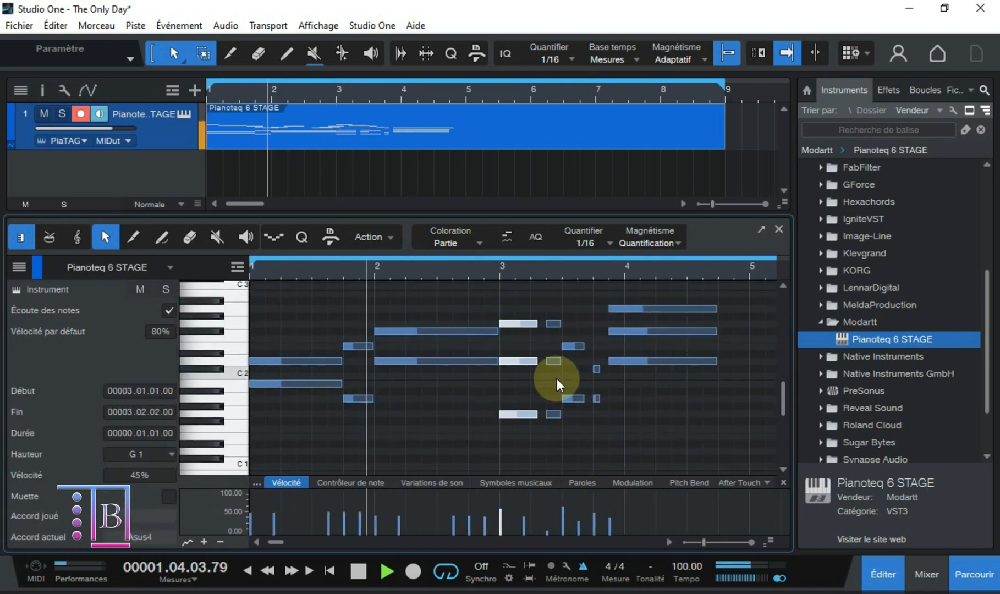
Step: Lengthen the melody's D3 in bar 4 and add a short E3 at 28% velocity followed by a longer, higher note
{"action": "scroll", "coordinate": [605, 379], "scroll_direction": "up", "scroll_amount": 3}
{"action": "left_click_drag", "start_coordinate": [385, 359], "coordinate": [528, 359]}
{"action": "left_click_drag", "start_coordinate": [346, 499], "coordinate": [346, 521]}
{"action": "left_click_drag", "start_coordinate": [352, 346], "coordinate": [399, 374]}
{"action": "left_click_drag", "start_coordinate": [312, 542], "coordinate": [302, 542]}
{"action": "scroll", "coordinate": [524, 350], "scroll_direction": "down", "scroll_amount": 2}
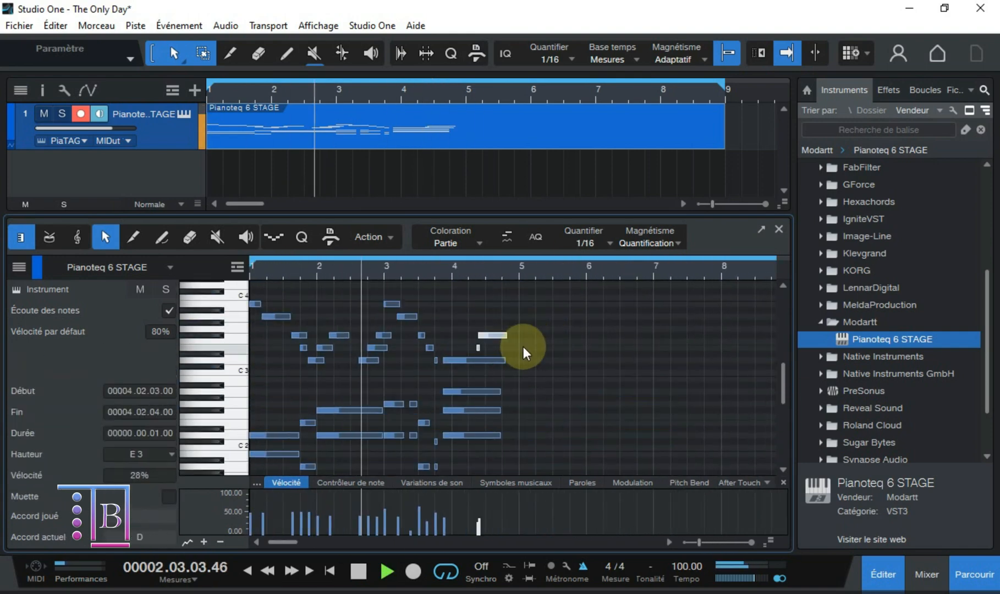
Step: Duplicate all the notes into bars 5 to 8 and vary the melody around bars 5 and 6
{"action": "key", "text": "ctrl+a"}
{"action": "key", "text": "d"}
{"action": "scroll", "coordinate": [558, 339], "scroll_direction": "up", "scroll_amount": 3}
{"action": "scroll", "coordinate": [390, 402], "scroll_direction": "down", "scroll_amount": 3}
{"action": "left_click_drag", "start_coordinate": [374, 449], "coordinate": [454, 449]}
{"action": "left_click_drag", "start_coordinate": [456, 327], "coordinate": [495, 327]}
{"action": "left_click_drag", "start_coordinate": [491, 315], "coordinate": [530, 315]}
{"action": "left_click_drag", "start_coordinate": [456, 500], "coordinate": [456, 513]}
Step: Delete the opening B3 and A3 notes of bar 5 and extend the A3 at bar 6 to 0.03.01.00
{"action": "left_click", "coordinate": [381, 302]}
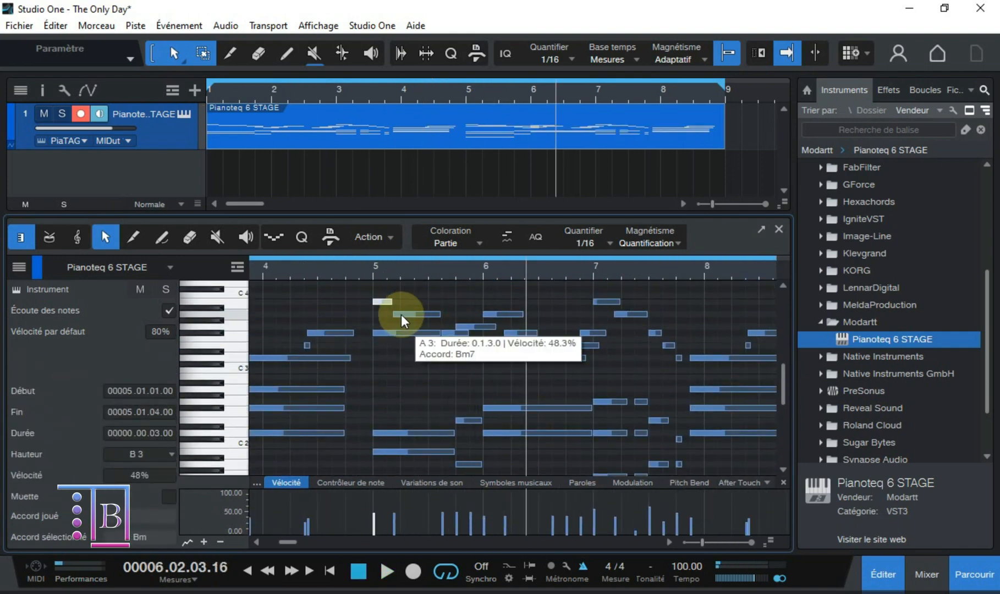
{"action": "left_click", "coordinate": [401, 314], "text": "shift"}
{"action": "key", "text": "Delete"}
{"action": "left_click", "coordinate": [484, 358]}
{"action": "left_click", "coordinate": [467, 332]}
{"action": "left_click_drag", "start_coordinate": [530, 314], "coordinate": [572, 315]}
{"action": "scroll", "coordinate": [483, 466], "scroll_direction": "down", "scroll_amount": 3}
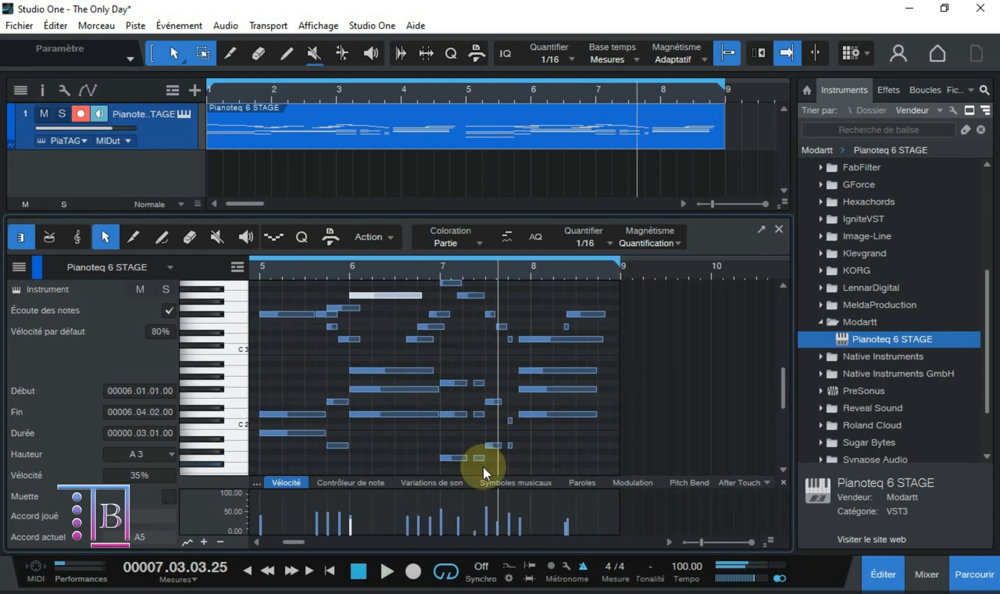
Step: Rework the accompaniment notes in bar 7, extending the first chord's notes to a duration of 0.01.02.00
{"action": "scroll", "coordinate": [439, 330], "scroll_direction": "up", "scroll_amount": 3}
{"action": "left_click", "coordinate": [426, 318]}
{"action": "scroll", "coordinate": [425, 352], "scroll_direction": "down", "scroll_amount": 3}
{"action": "left_click", "coordinate": [392, 416]}
{"action": "scroll", "coordinate": [391, 417], "scroll_direction": "down", "scroll_amount": 1}
{"action": "left_click_drag", "start_coordinate": [391, 380], "coordinate": [392, 455]}
{"action": "left_click_drag", "start_coordinate": [424, 455], "coordinate": [434, 456]}
{"action": "left_click_drag", "start_coordinate": [423, 336], "coordinate": [434, 337]}
{"action": "left_click_drag", "start_coordinate": [423, 305], "coordinate": [434, 306]}
{"action": "scroll", "coordinate": [433, 329], "scroll_direction": "up", "scroll_amount": 3}
Step: Turn off the metronome, stop playback and close the note editor
{"action": "left_click", "coordinate": [582, 565]}
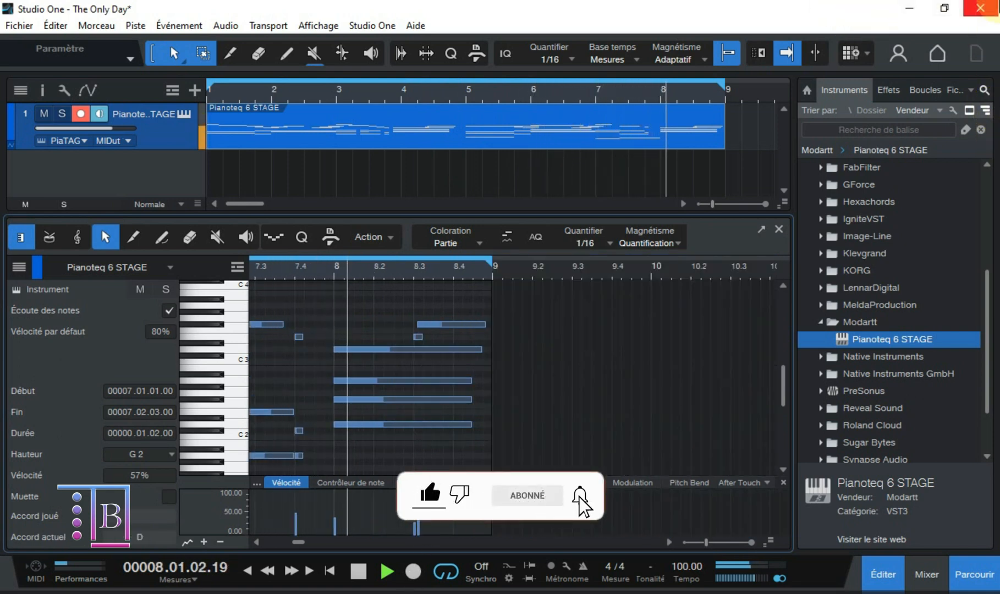
{"action": "key", "text": "space"}
{"action": "left_click", "coordinate": [779, 229]}
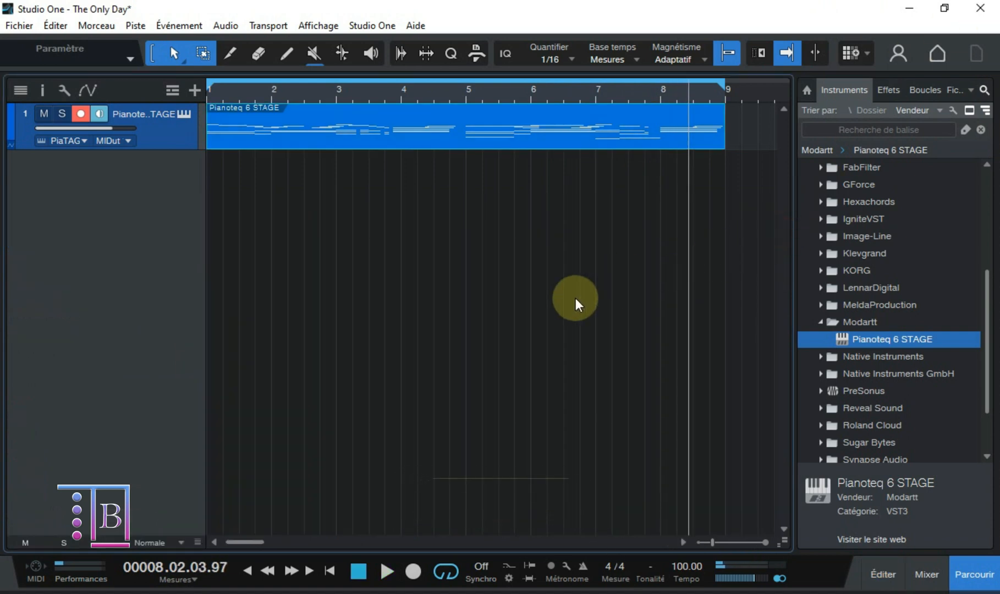
Step: Play the completed piano part from the beginning of the song to review it
{"action": "key", "text": "Home"}
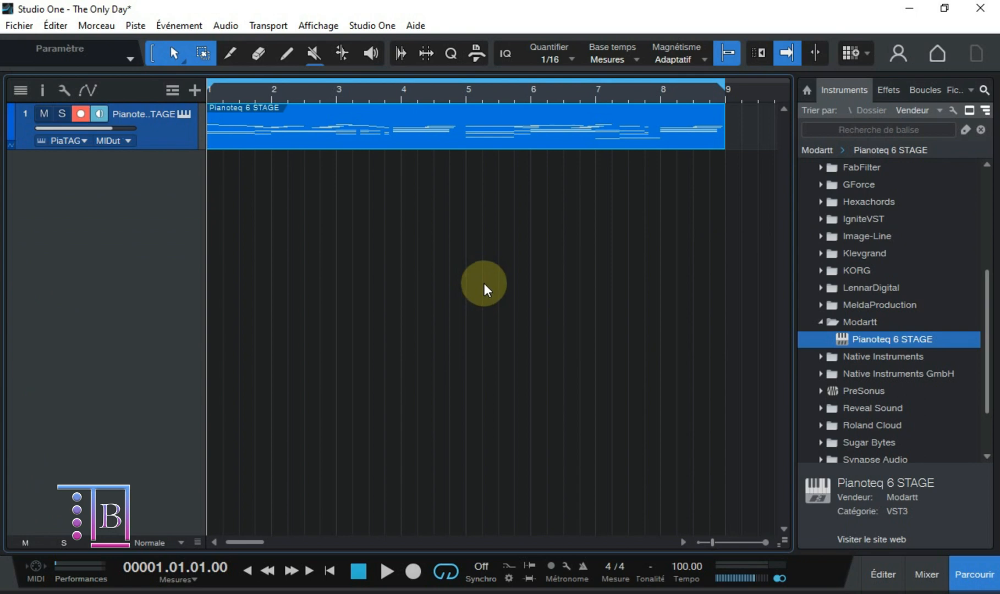
{"action": "key", "text": "space"}
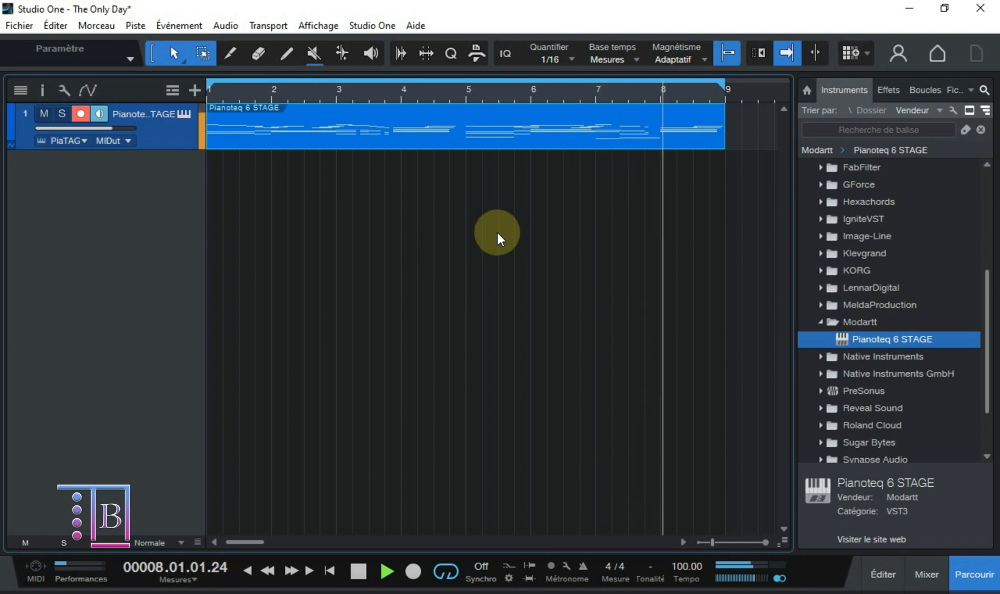
{"action": "key", "text": "space"}
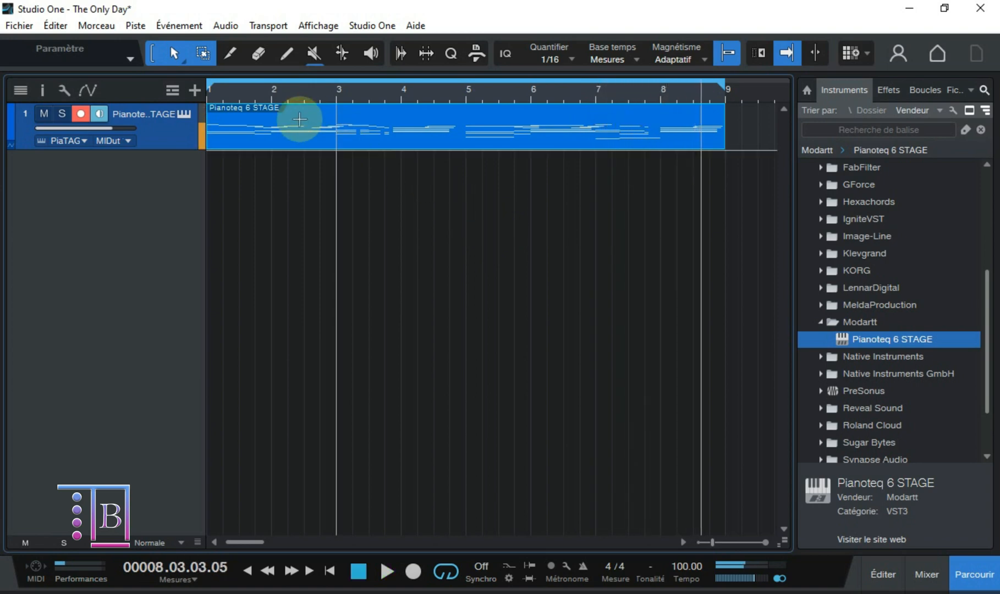
Step: Open Pianoteq's preset manager, filter it to Grand Steinway D and load the Steinway D Classical preset
{"action": "left_click", "coordinate": [183, 115]}
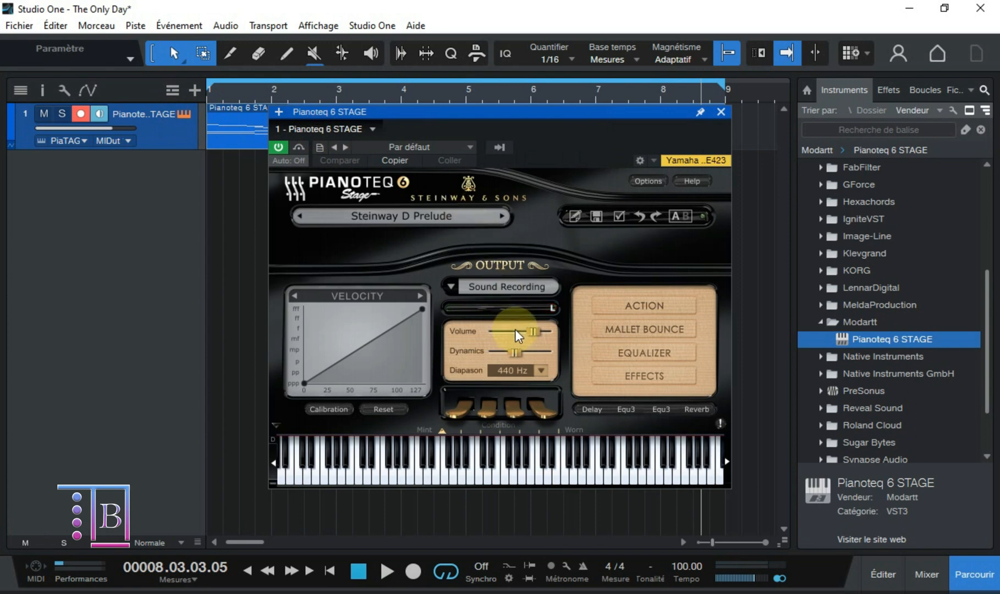
{"action": "left_click", "coordinate": [421, 217]}
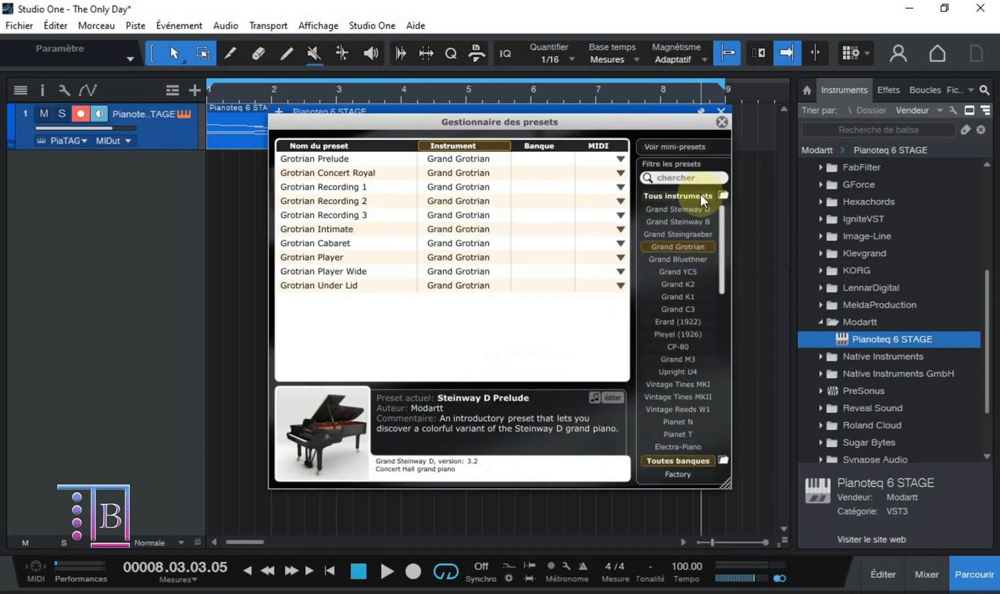
{"action": "left_click", "coordinate": [674, 208]}
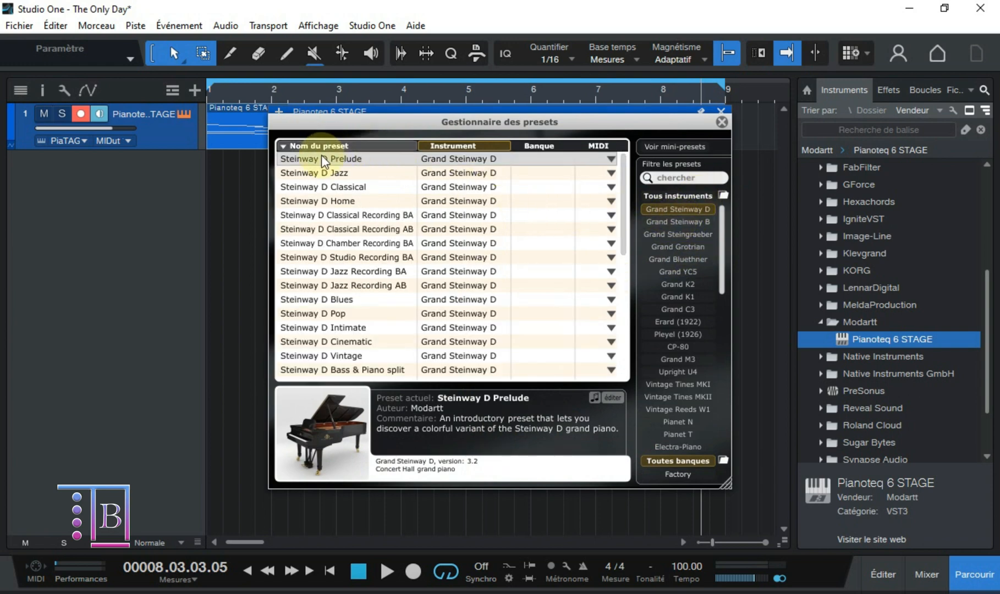
{"action": "left_click", "coordinate": [326, 172]}
{"action": "left_click", "coordinate": [343, 187]}
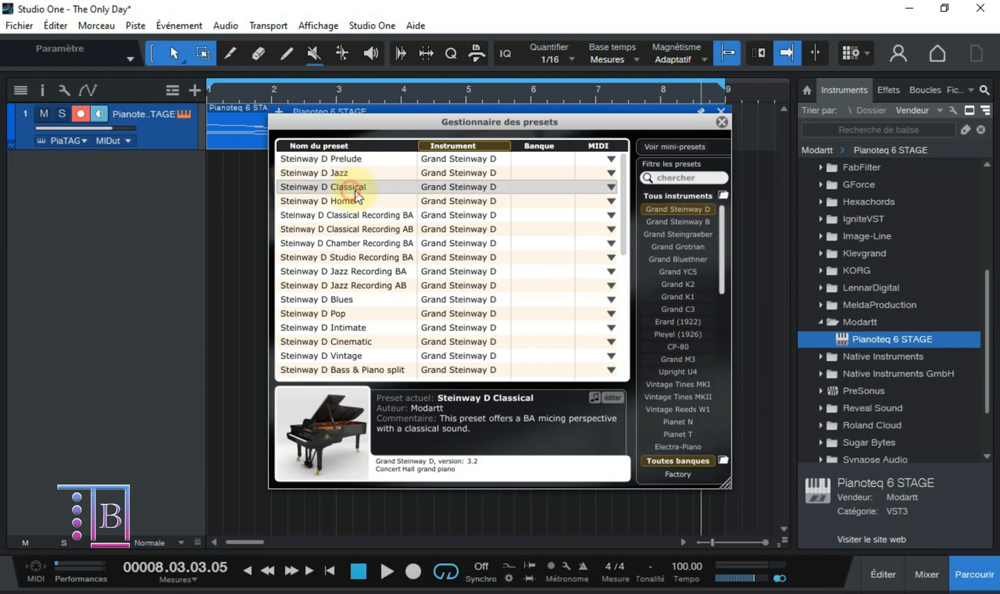
Step: Filter the presets to Grand Steingraeber and load Steingraeber Prelude to audition it with the song
{"action": "left_click", "coordinate": [676, 220]}
{"action": "left_click", "coordinate": [676, 233]}
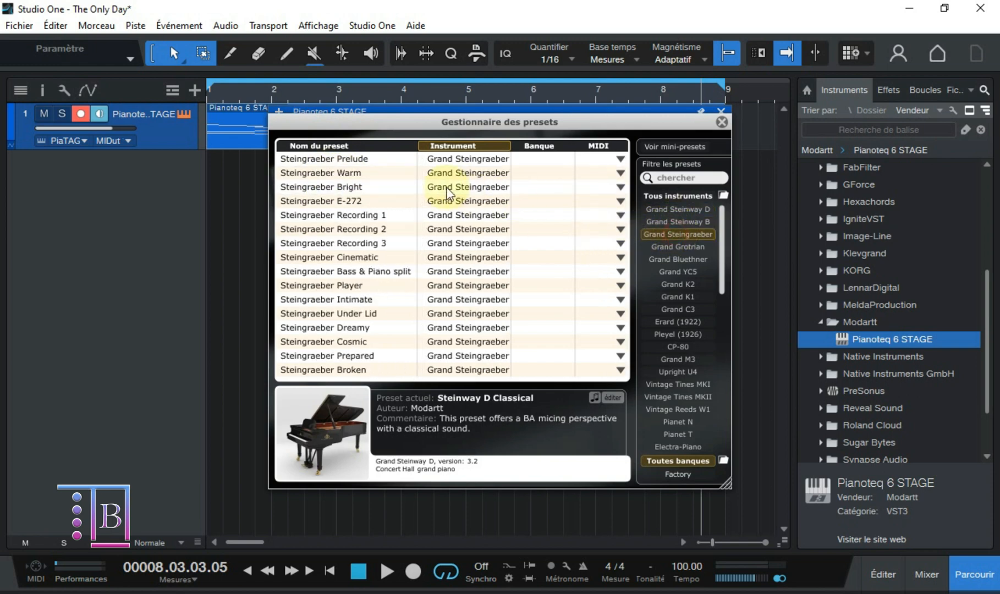
{"action": "left_click", "coordinate": [358, 158]}
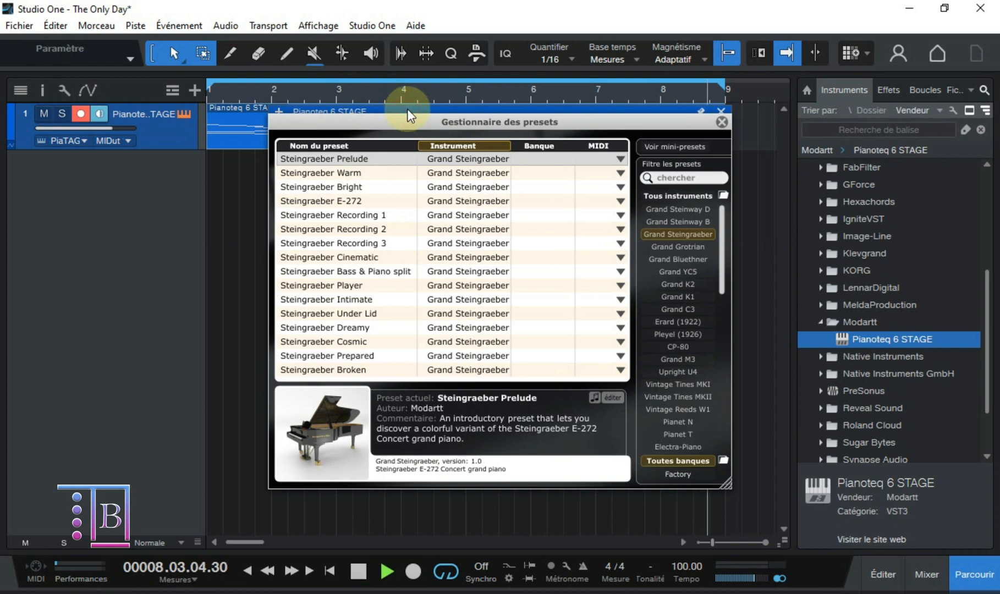
Step: Audition the Grotrian Prelude preset from Grand Grotrian and the Bluethner Prelude preset from Grand Bluethner during playback
{"action": "left_click", "coordinate": [672, 248]}
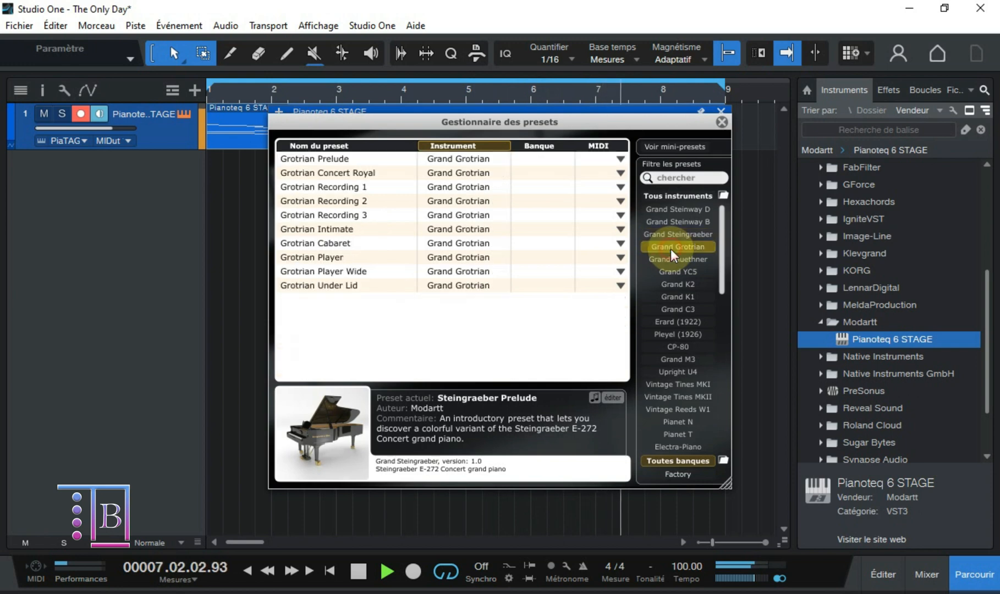
{"action": "left_click", "coordinate": [336, 157]}
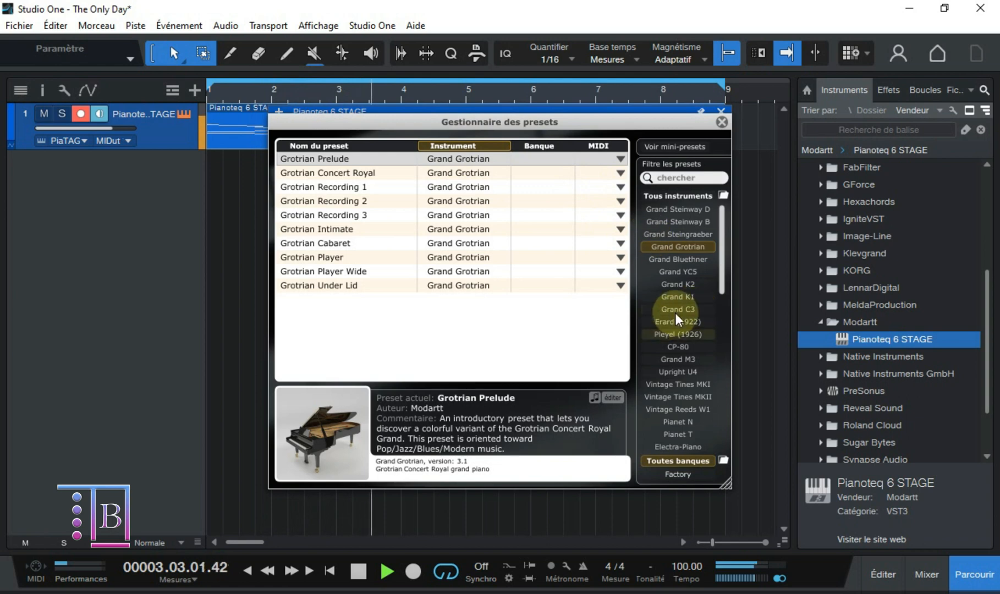
{"action": "left_click", "coordinate": [685, 260]}
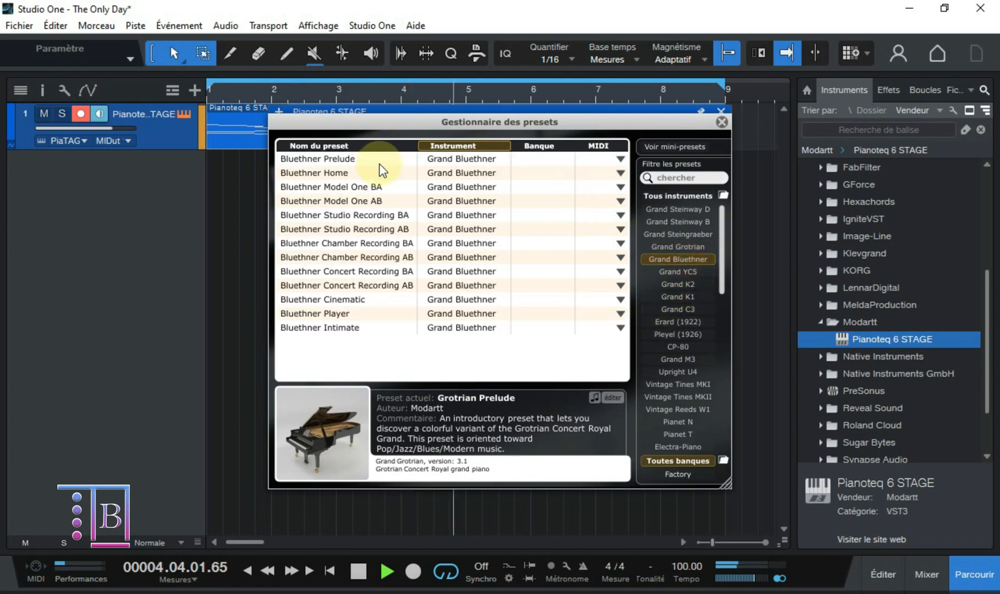
{"action": "left_click", "coordinate": [317, 159]}
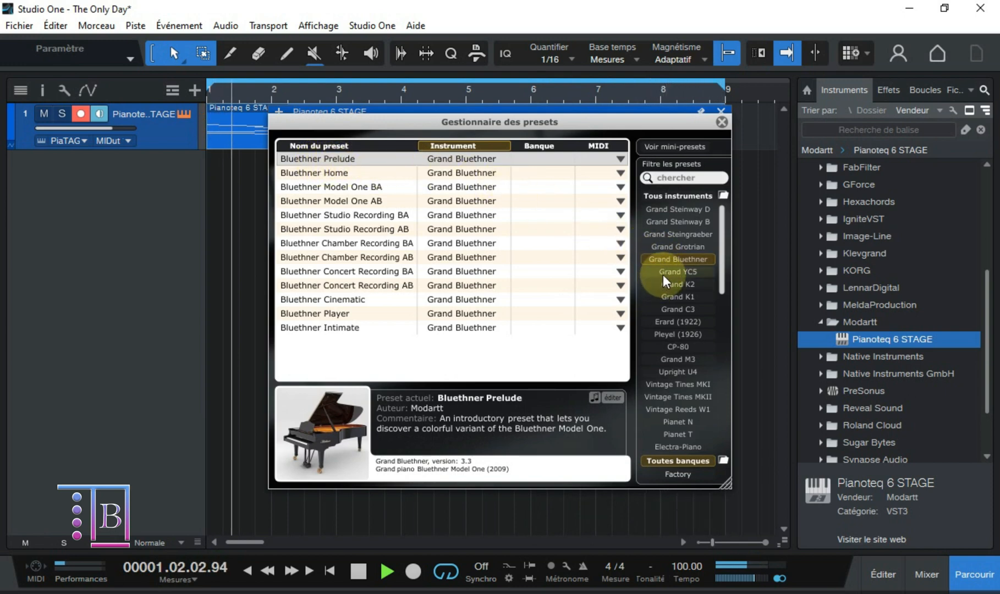
Step: Audition the Grand YC5 presets YC5 Home and YC5 Solo Recording, keeping YC5 Solo Recording loaded, and stop playback
{"action": "left_click", "coordinate": [663, 273]}
{"action": "left_click", "coordinate": [322, 160]}
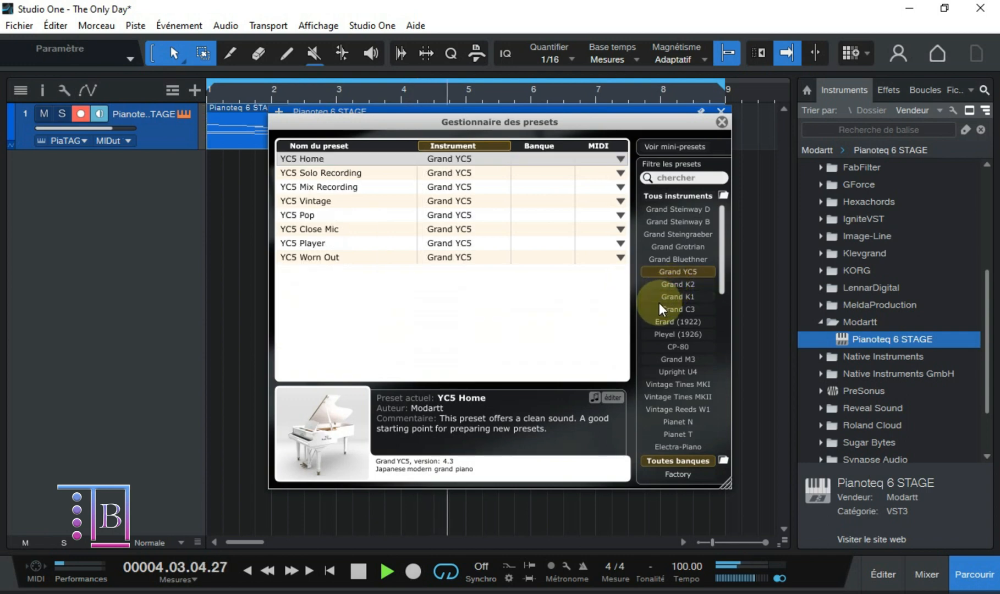
{"action": "left_click", "coordinate": [305, 172]}
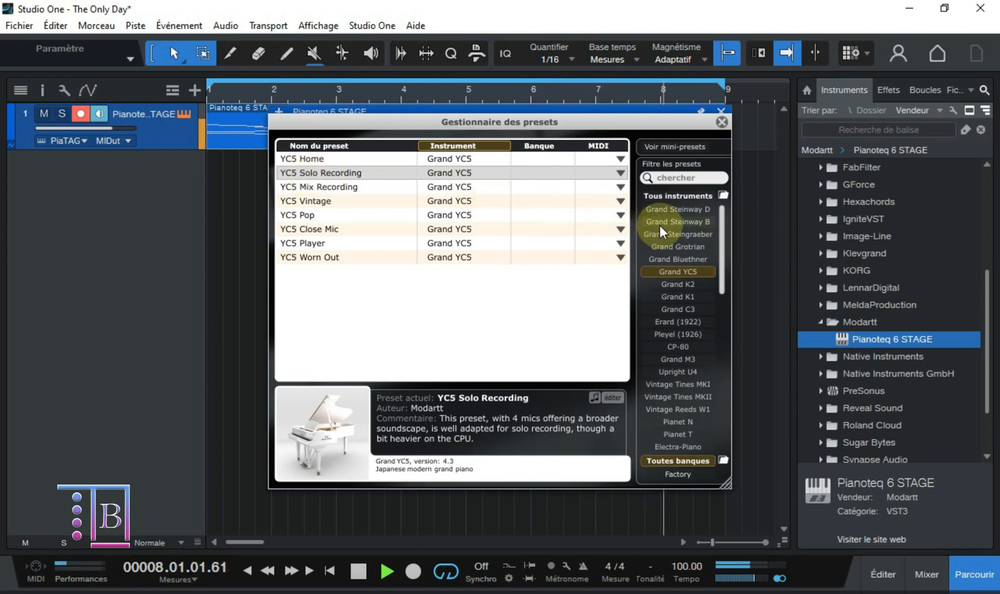
{"action": "left_click", "coordinate": [357, 570]}
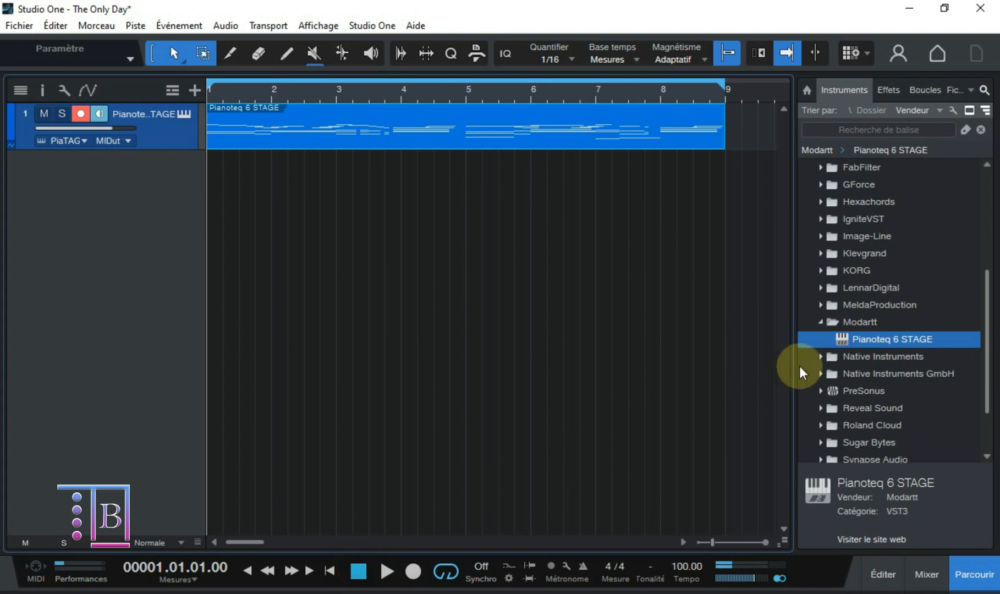